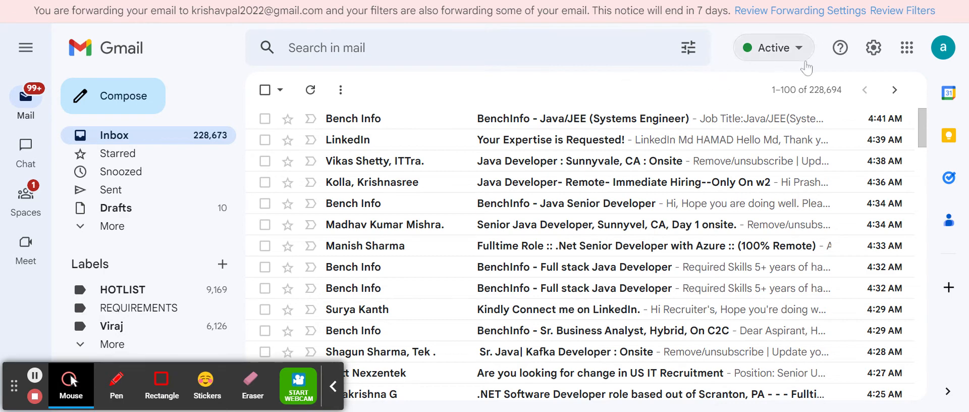
Disable forwarding of incoming mail in the Forwarding and POP/IMAP settings and save the changes.
left_click(873, 48)
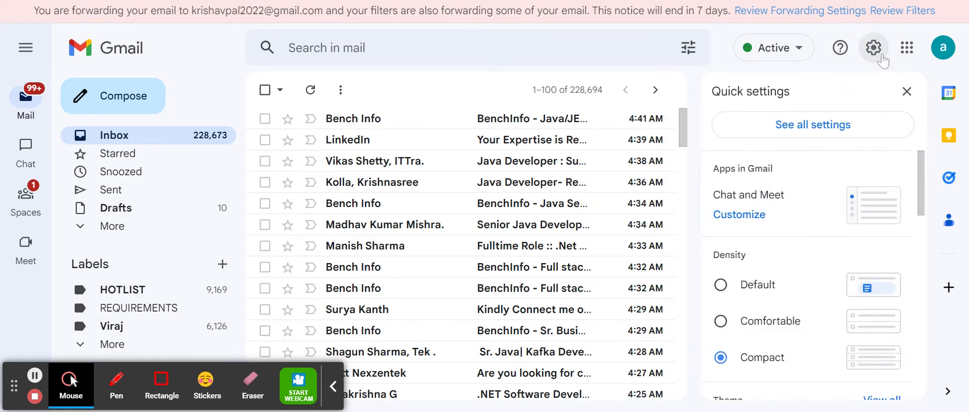
left_click(818, 129)
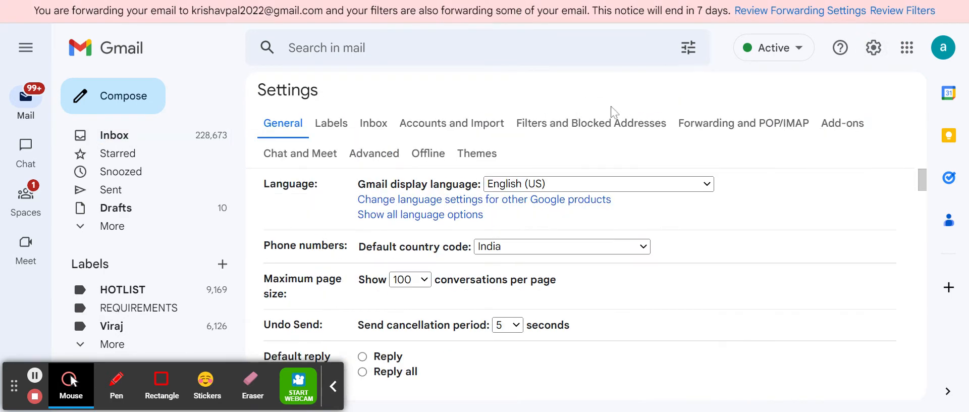
left_click(593, 126)
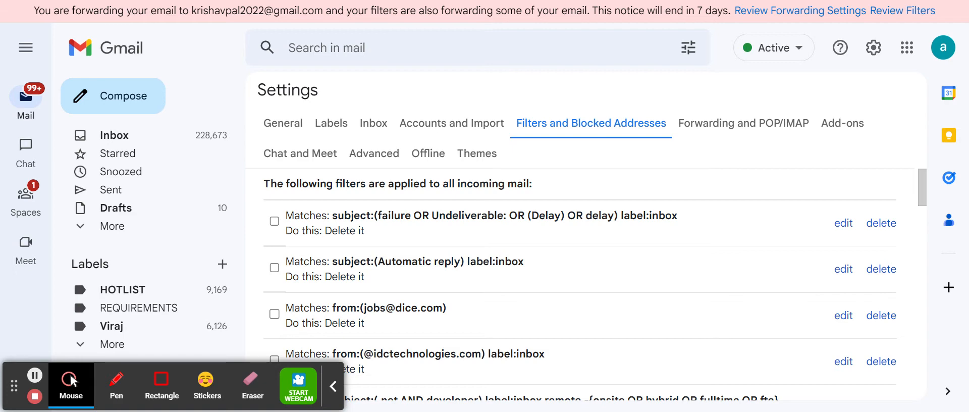
left_click(682, 123)
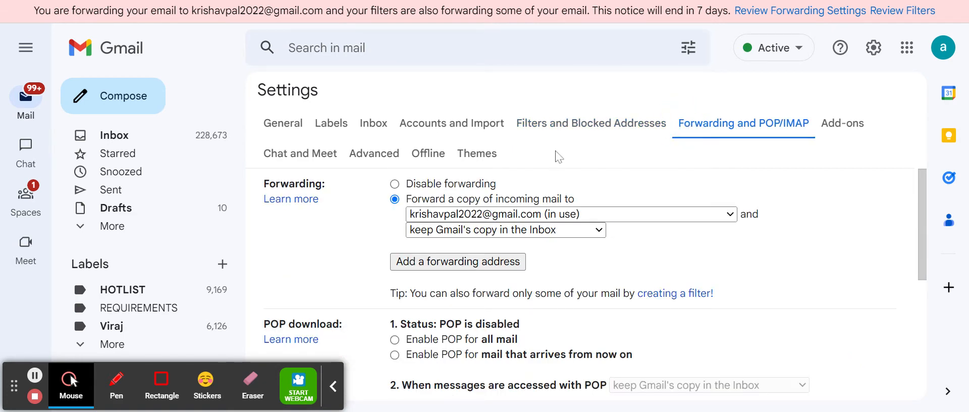
left_click(396, 185)
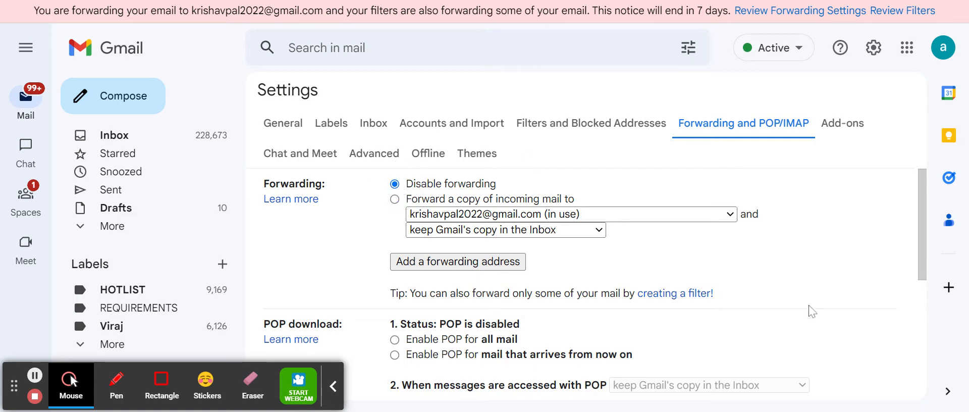
left_click(922, 386)
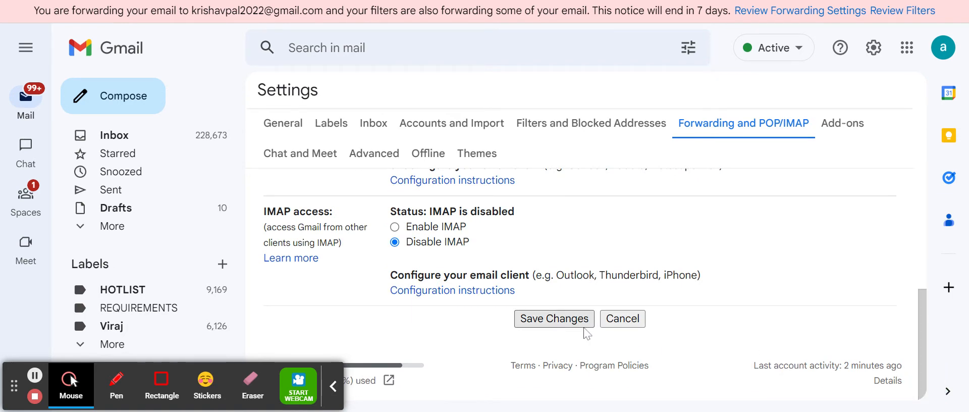
left_click(584, 325)
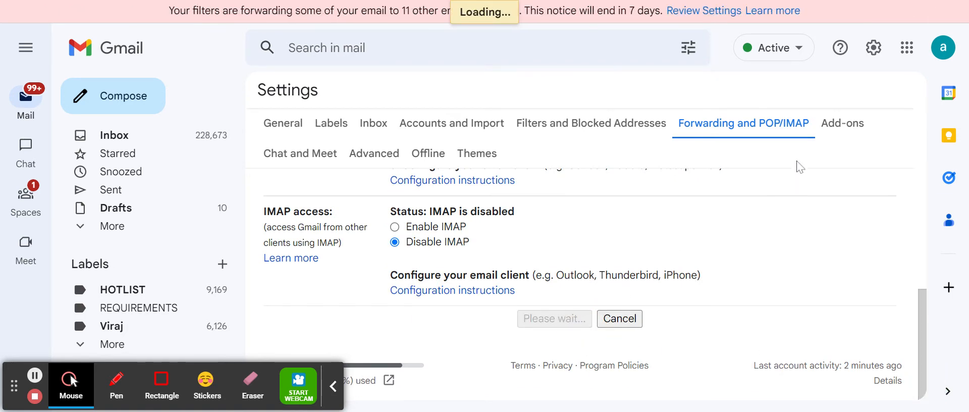
Check the Forwarding and POP/IMAP settings and the list of filters, and return to the inbox.
left_click(874, 50)
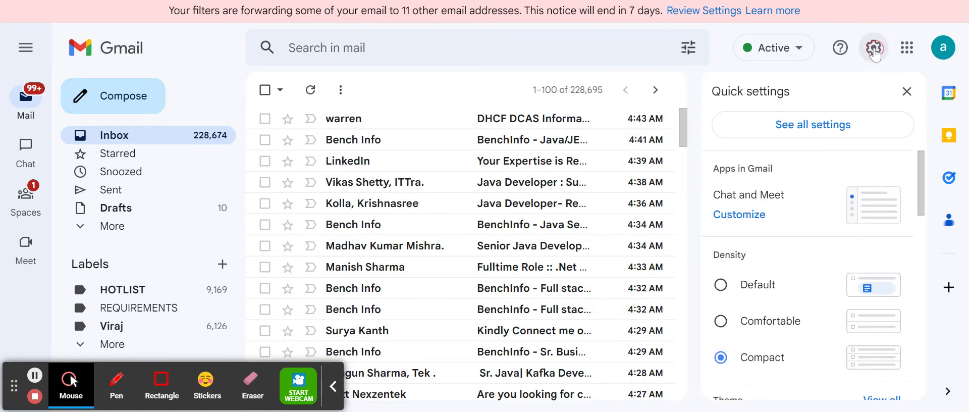
left_click(833, 124)
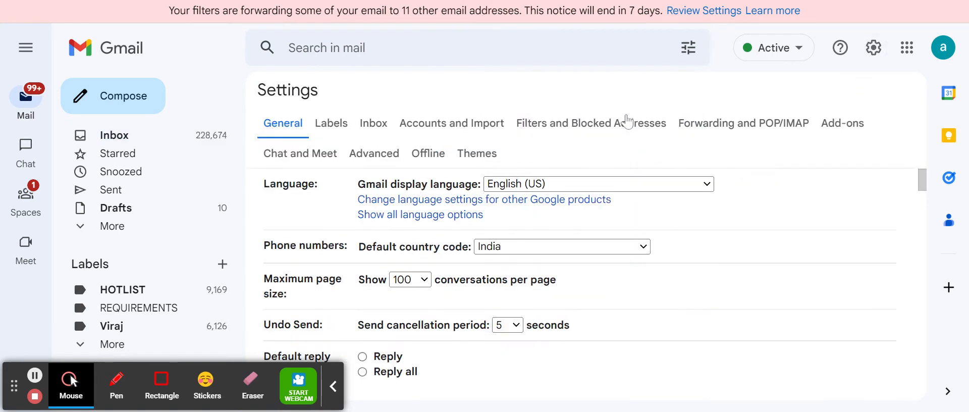
left_click(703, 125)
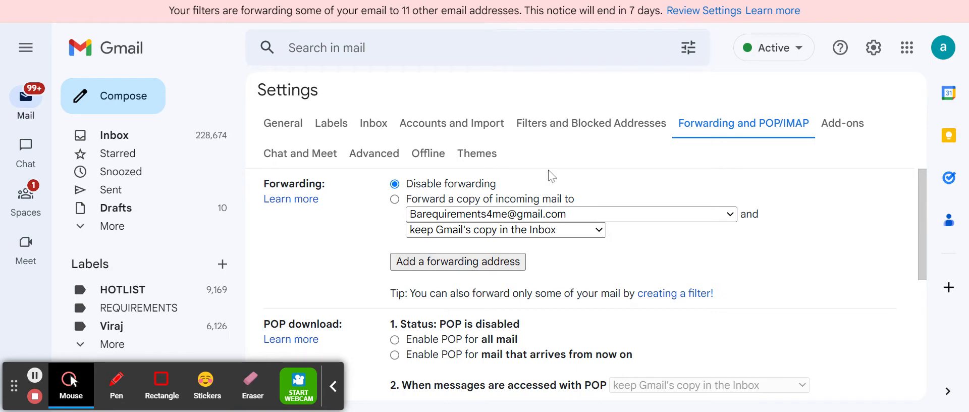
left_click(580, 130)
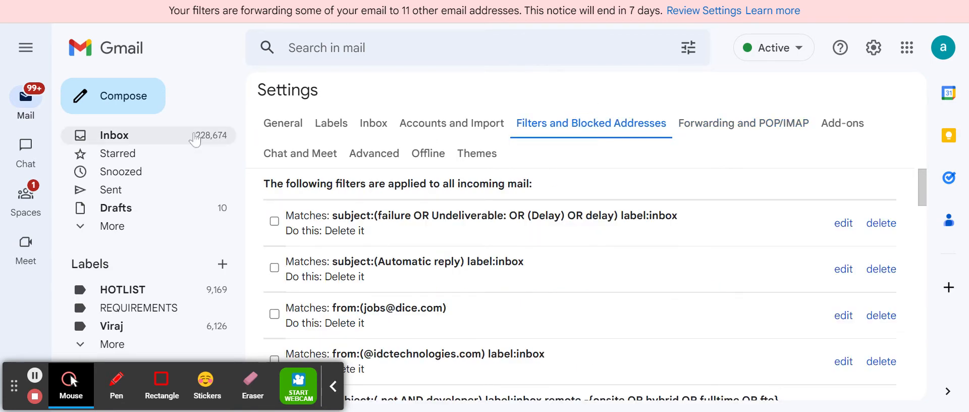
left_click(210, 135)
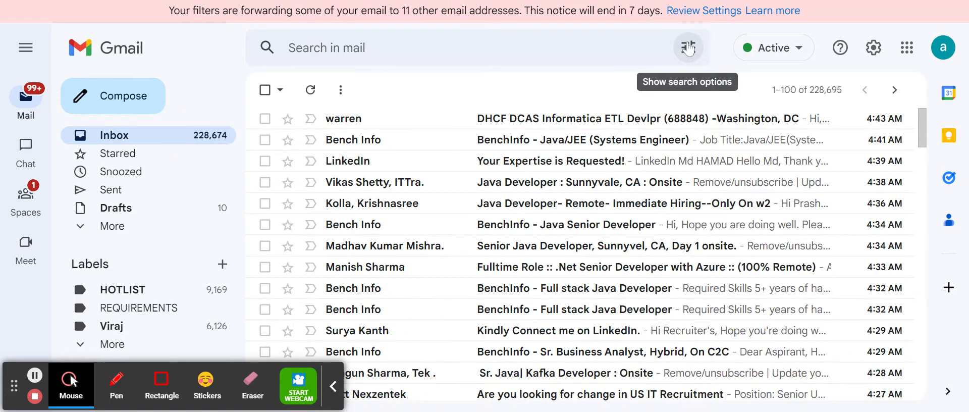
left_click(688, 47)
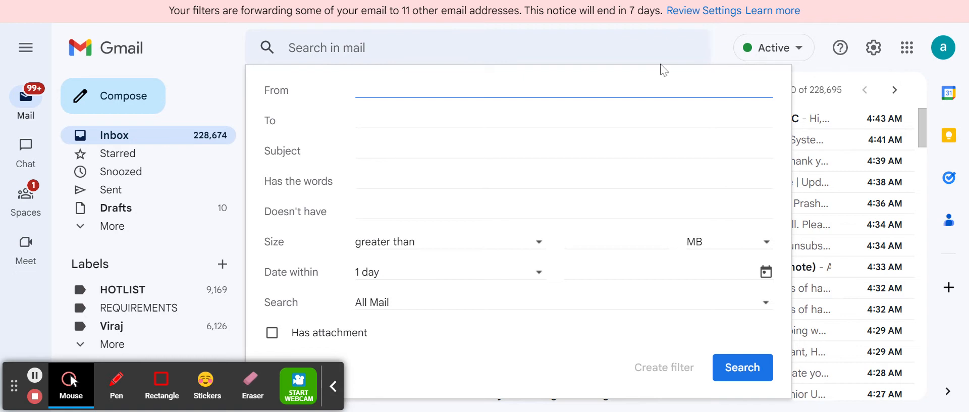
left_click(570, 154)
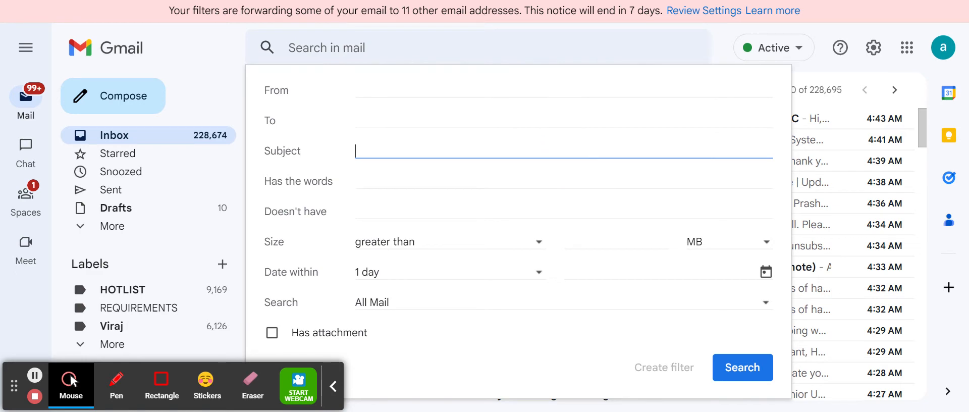
type("java")
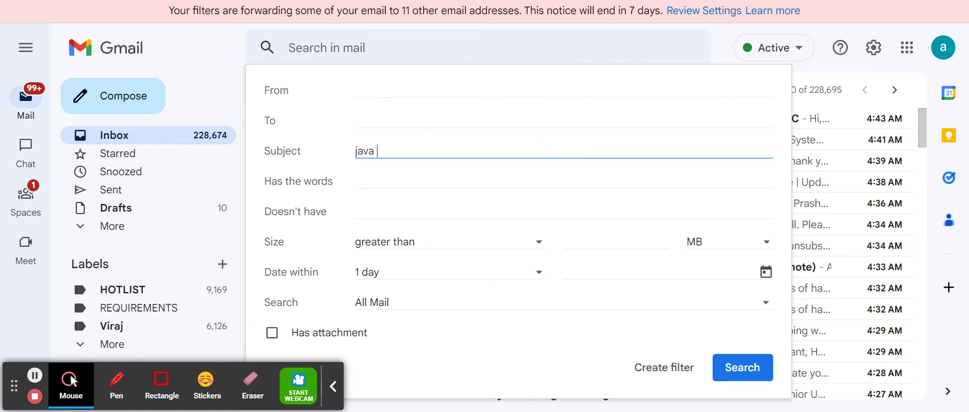
left_click(149, 135)
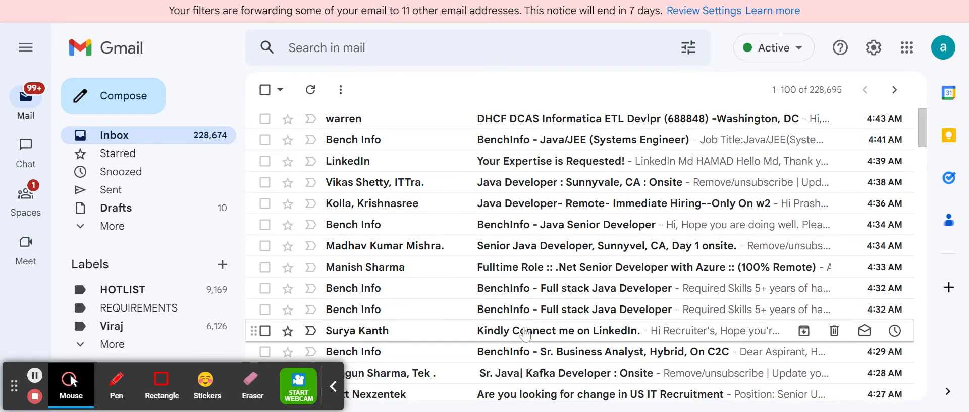
Enter the quoted phrase "project manager" as the subject criterion in the advanced search options.
left_click(681, 48)
left_click(460, 154)
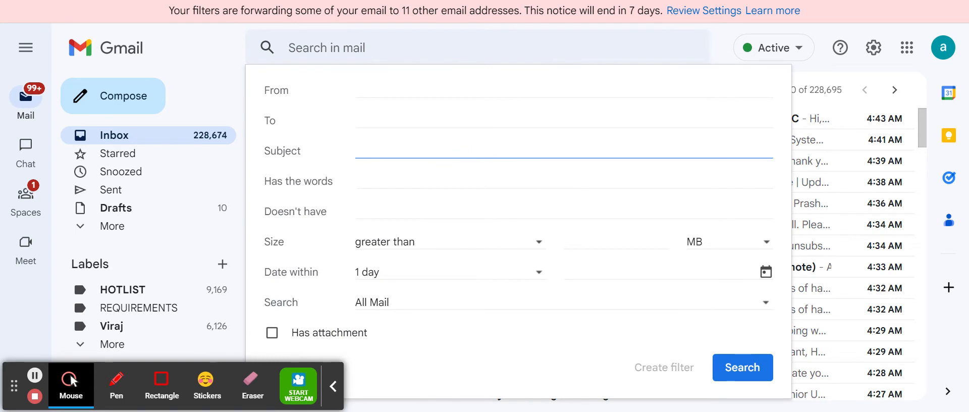
type("P")
key("BackSpace")
type("\"")
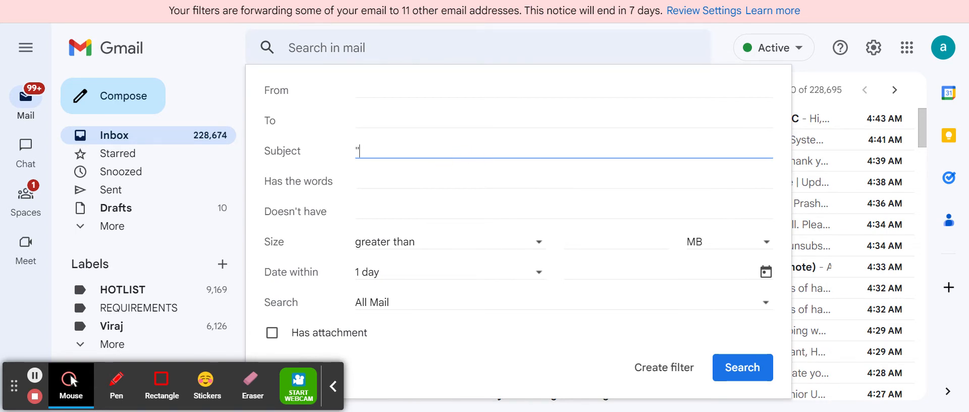
type("projectd")
key("BackSpace")
type("manager")
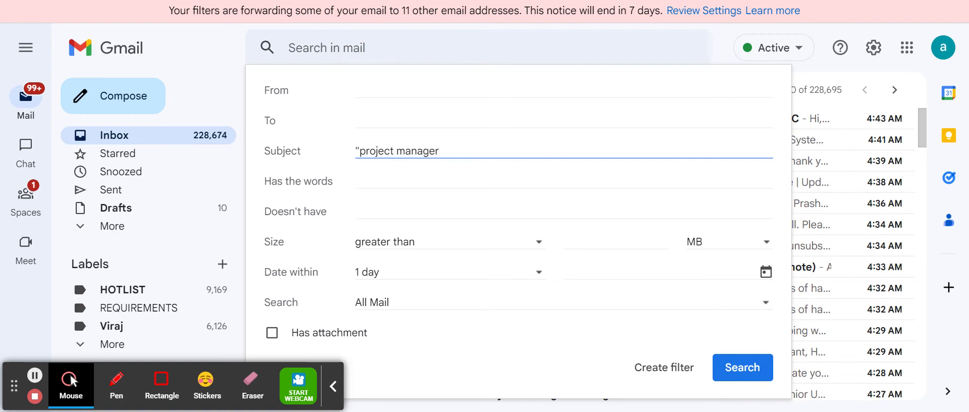
type("\"")
Limit the search to the Inbox and confirm creating a filter from these criteria.
left_click(430, 305)
left_click(428, 333)
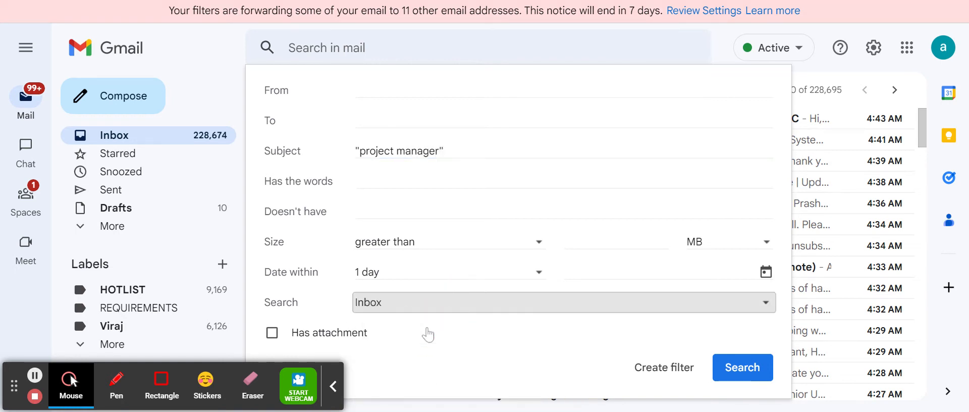
left_click(662, 373)
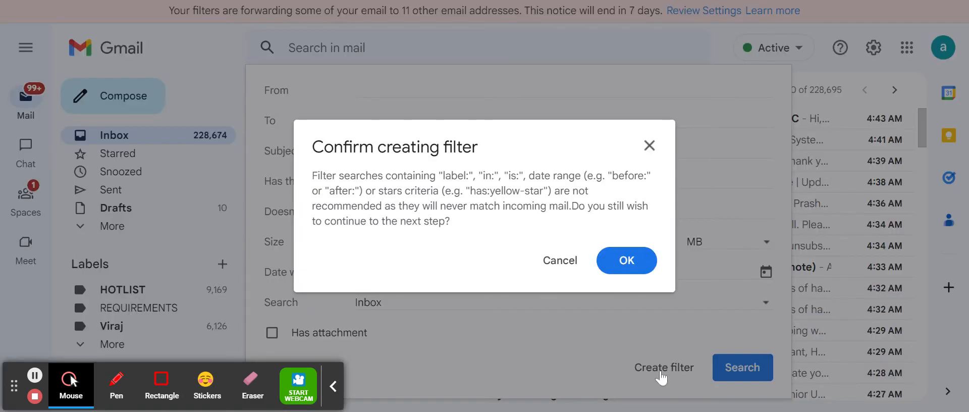
left_click(627, 261)
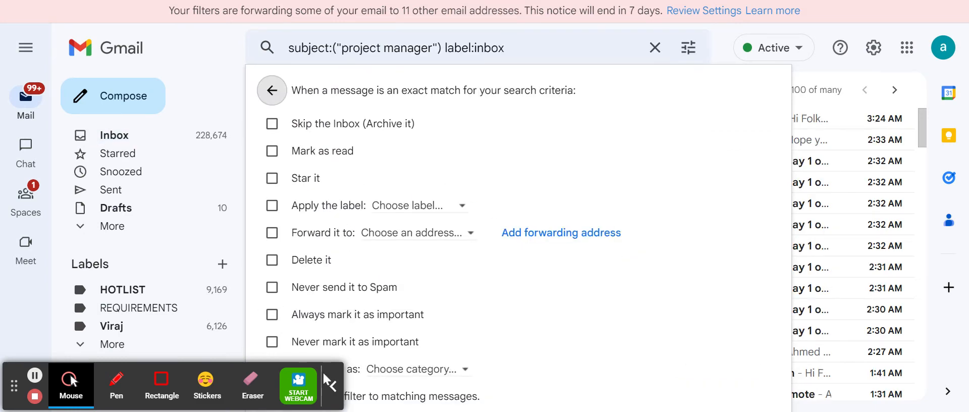
Set the filter to forward matching messages to the first available forwarding address and create the filter.
left_click(332, 386)
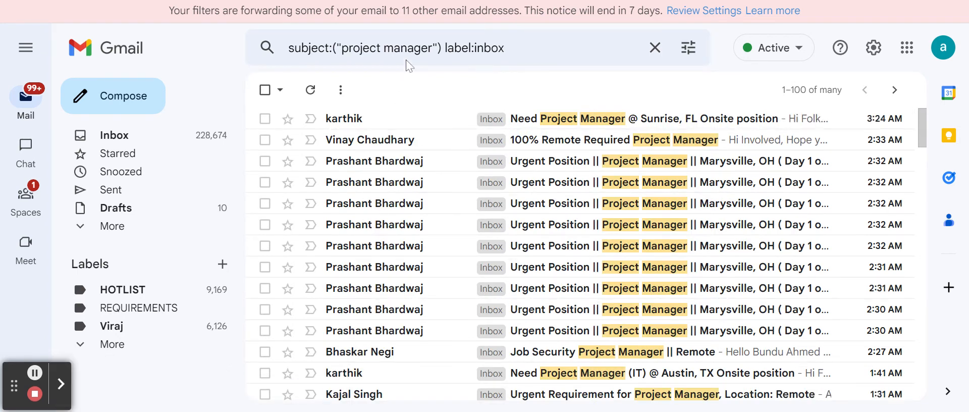
left_click(693, 48)
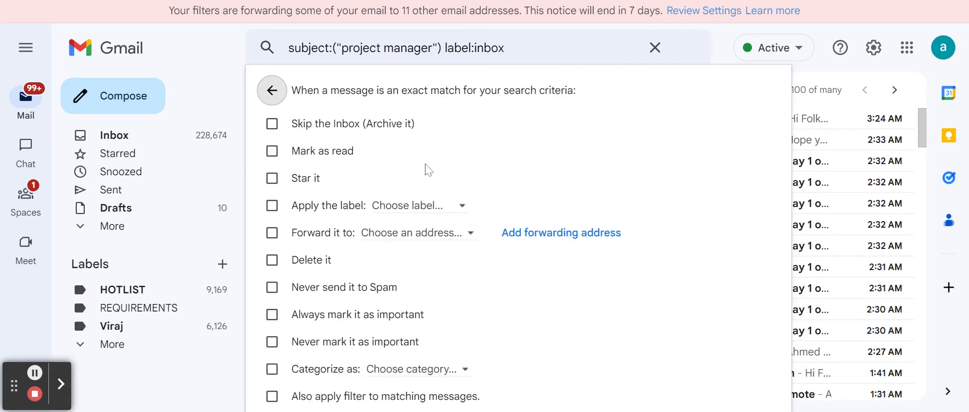
left_click(326, 233)
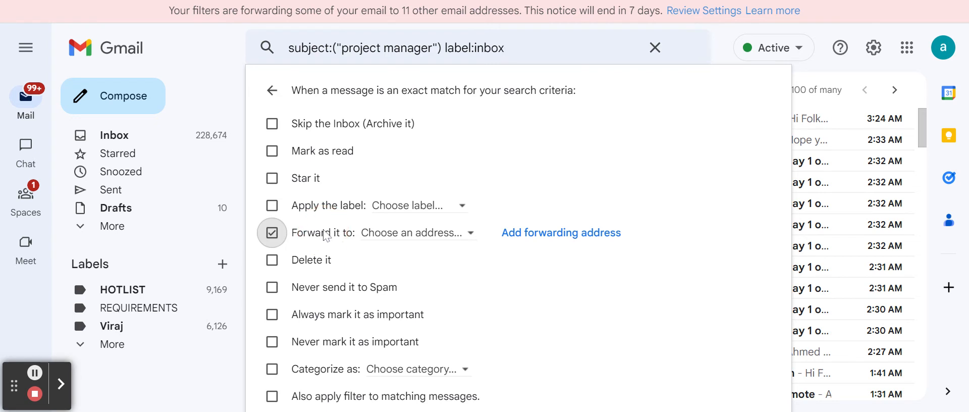
left_click(402, 236)
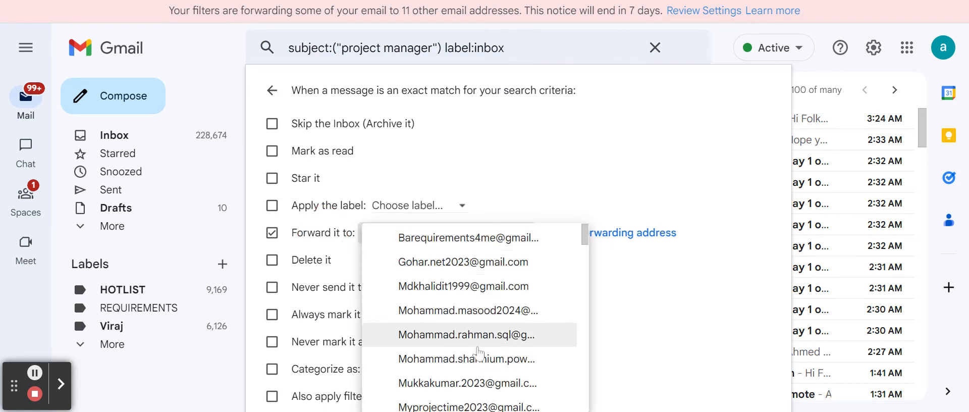
left_click(503, 247)
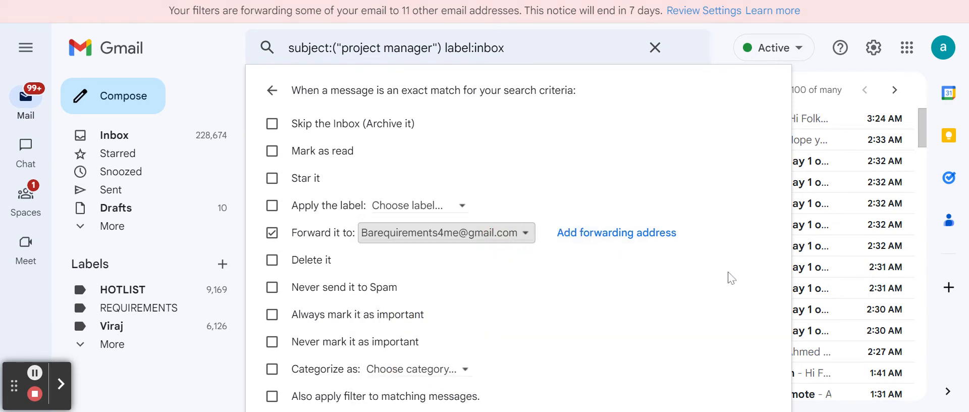
left_click(587, 325)
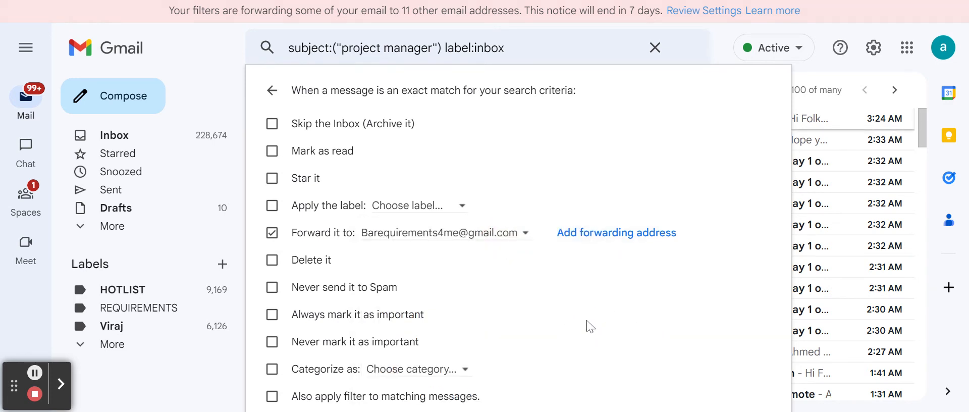
key("End")
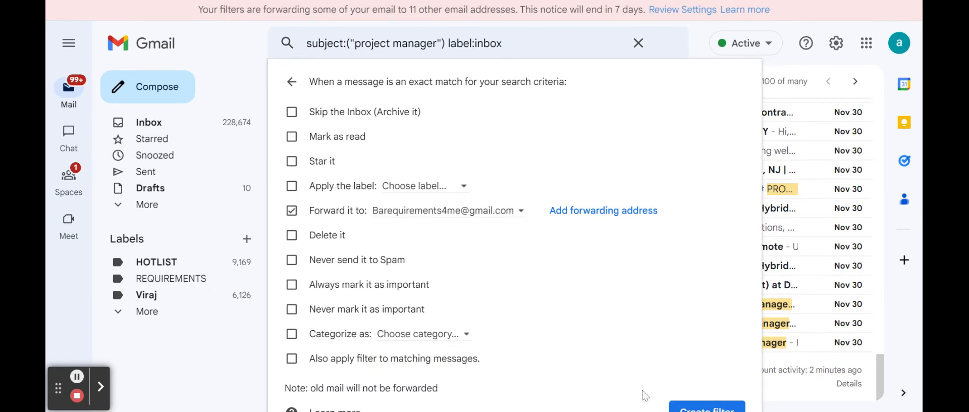
left_click(691, 407)
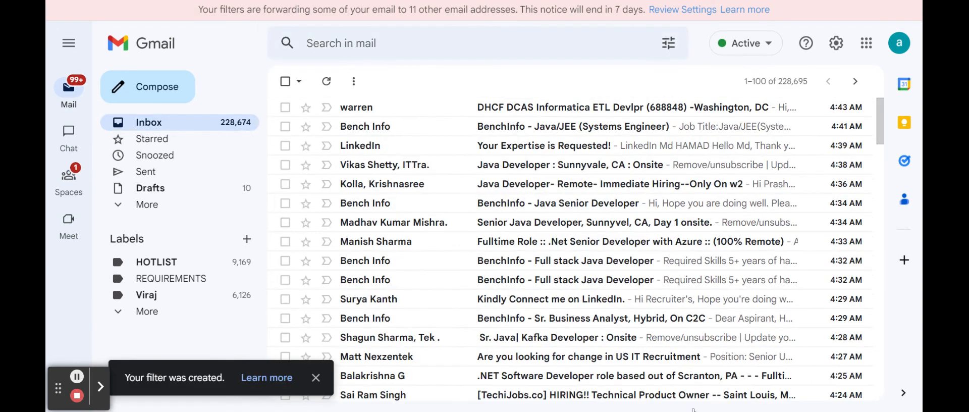
Search Filters and Blocked Addresses for "project" and check the forwarding address of the project manager filter.
left_click(835, 43)
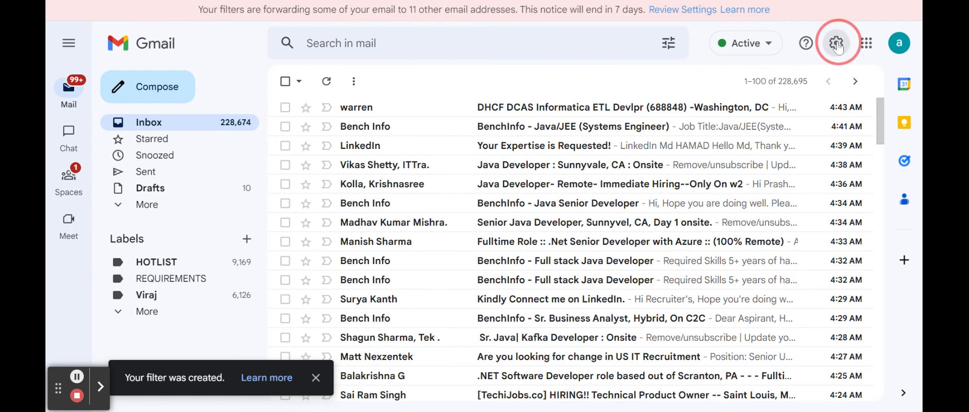
left_click(762, 126)
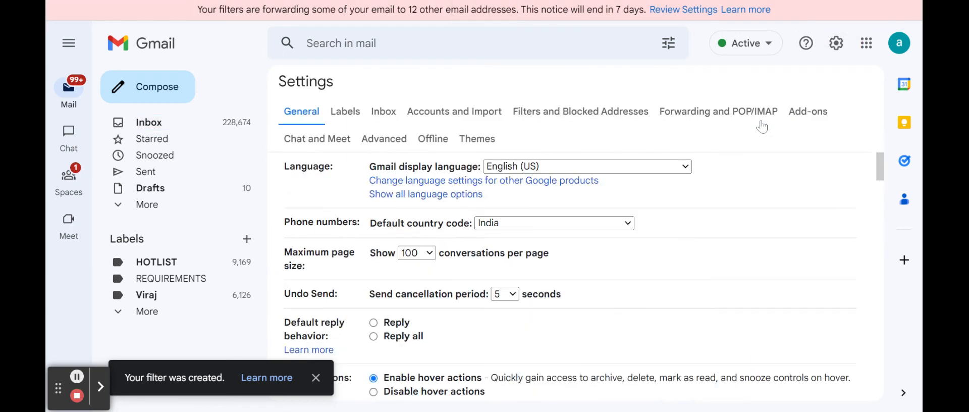
left_click(600, 119)
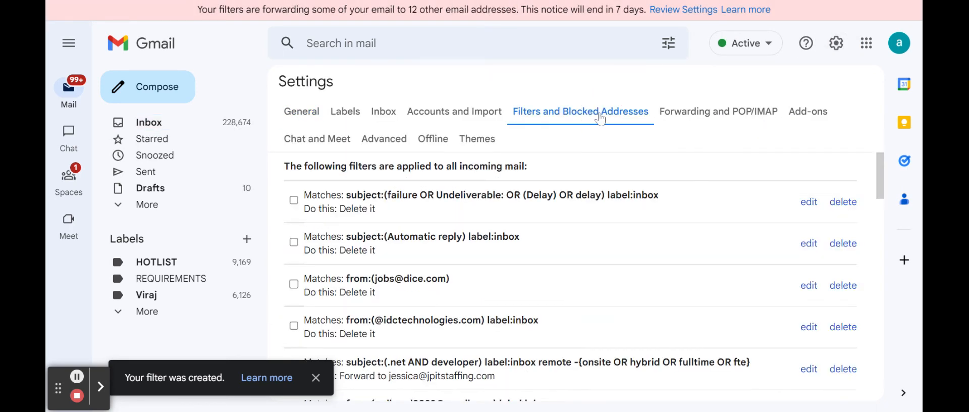
key("ctrl+f")
type("project")
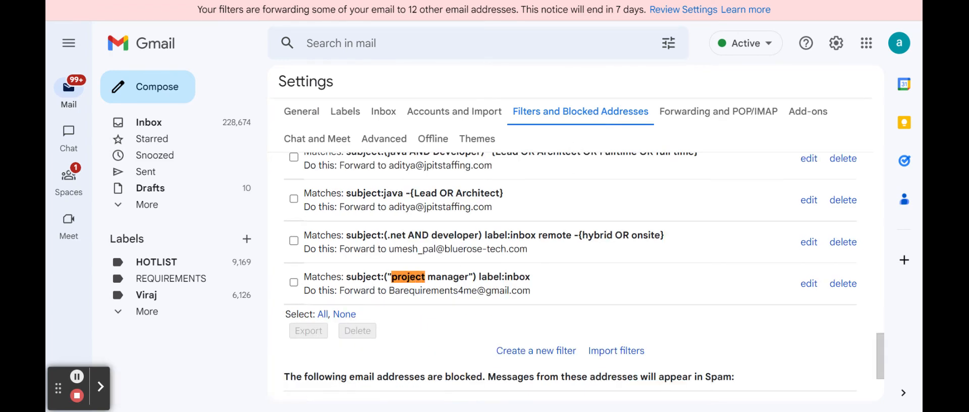
double_click(433, 291)
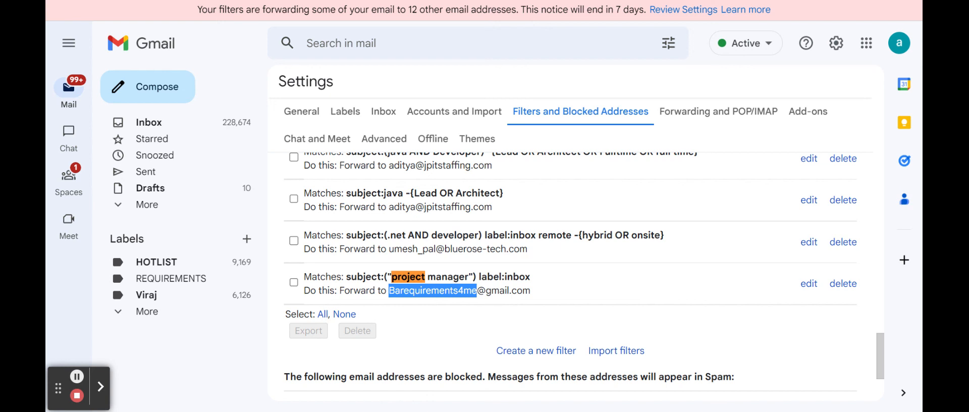
left_click(103, 388)
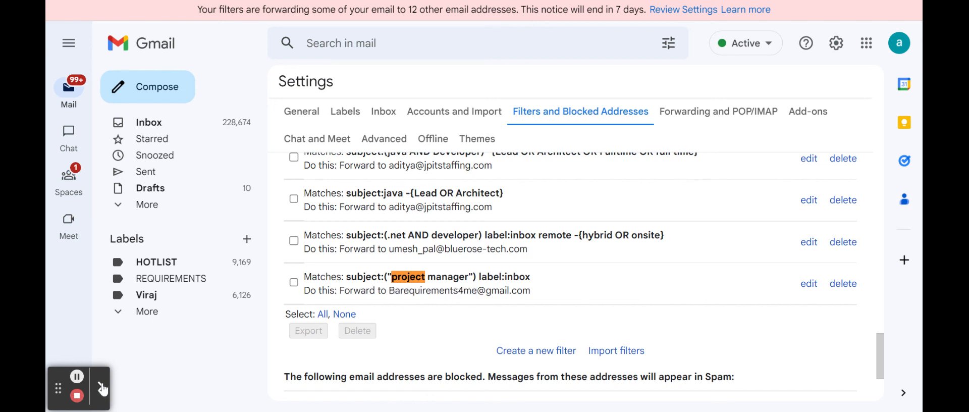